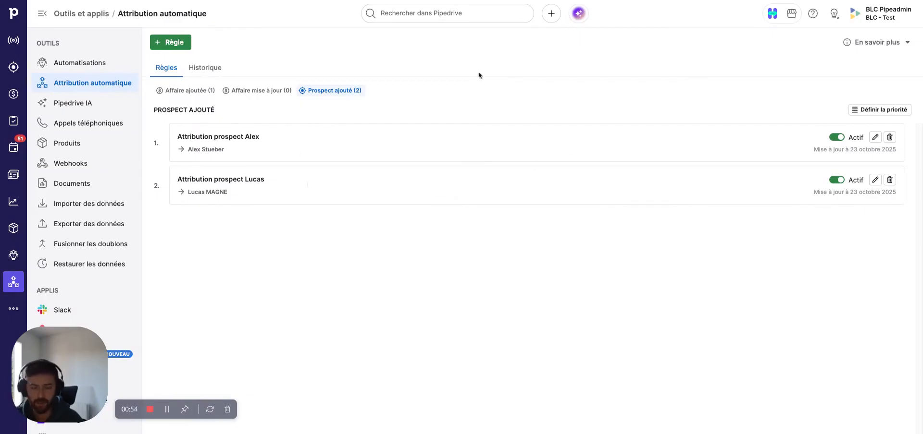
- Open the first prospect attribution rule and examine its region conditions list
left_click(875, 137)
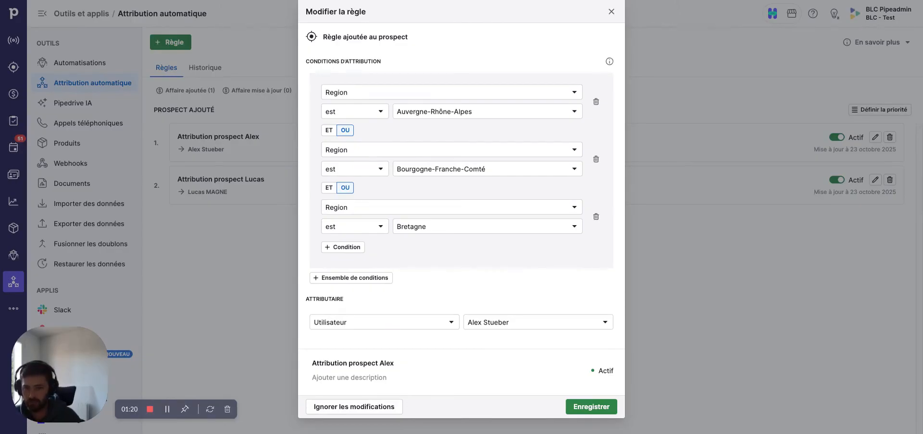
left_click(509, 111)
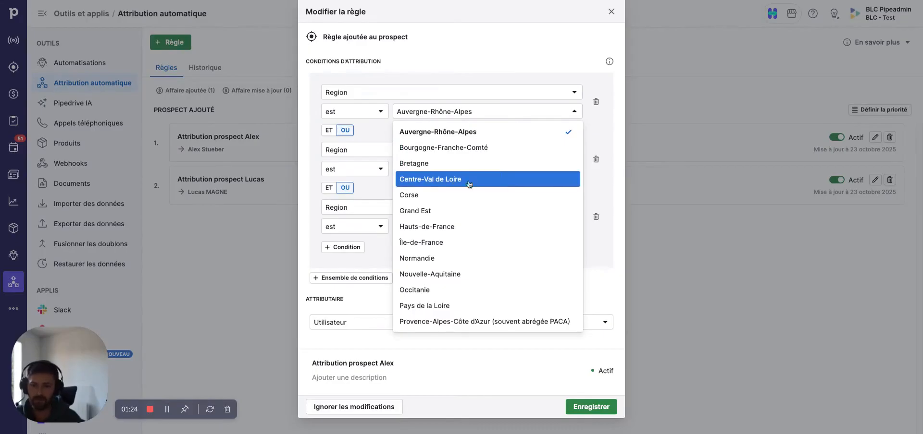
left_click(523, 58)
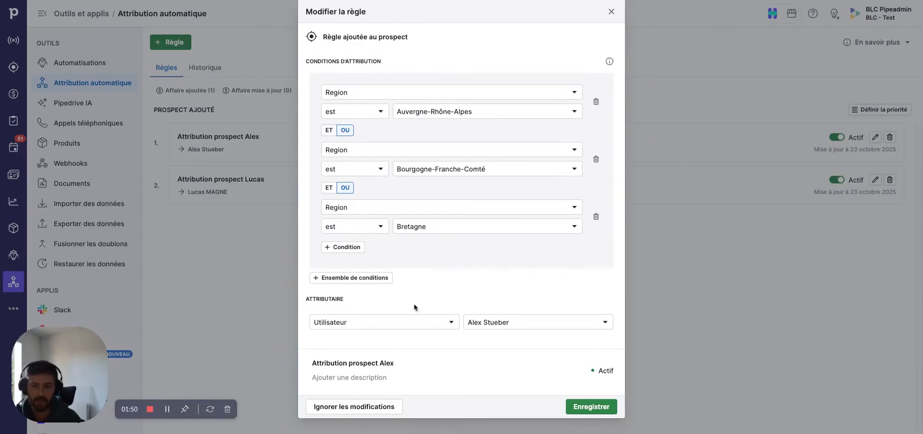
- Examine the assignee type and user options of the rule, then close it with save
left_click(353, 320)
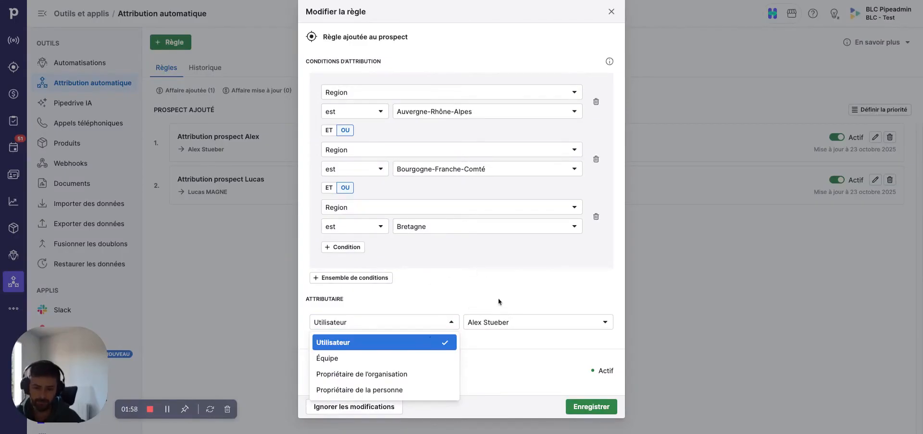
left_click(457, 321)
left_click(538, 321)
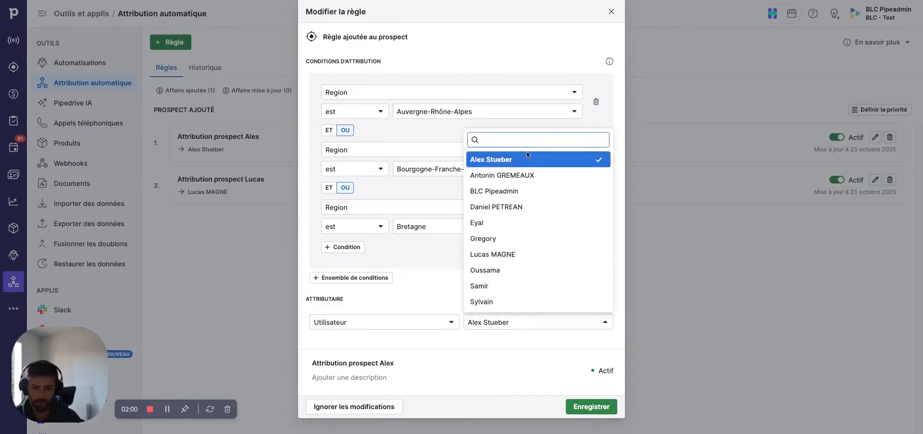
key("Escape")
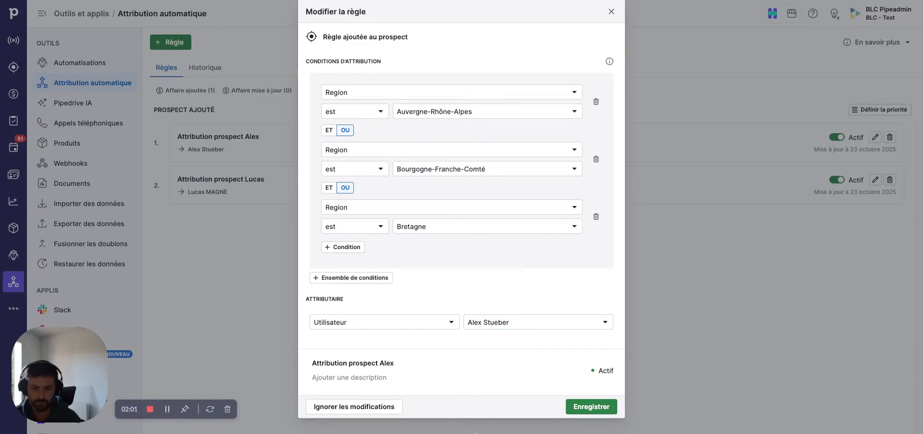
left_click(591, 407)
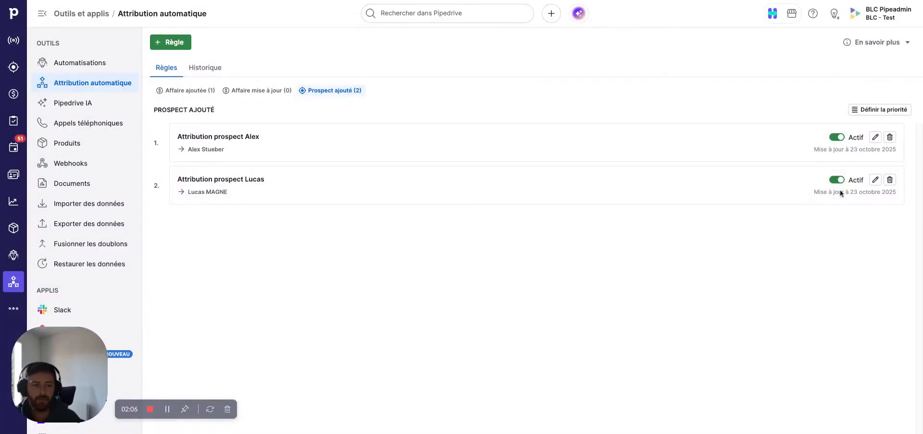
- Open the second prospect attribution rule to review its region conditions and assignee, then close it
left_click(873, 181)
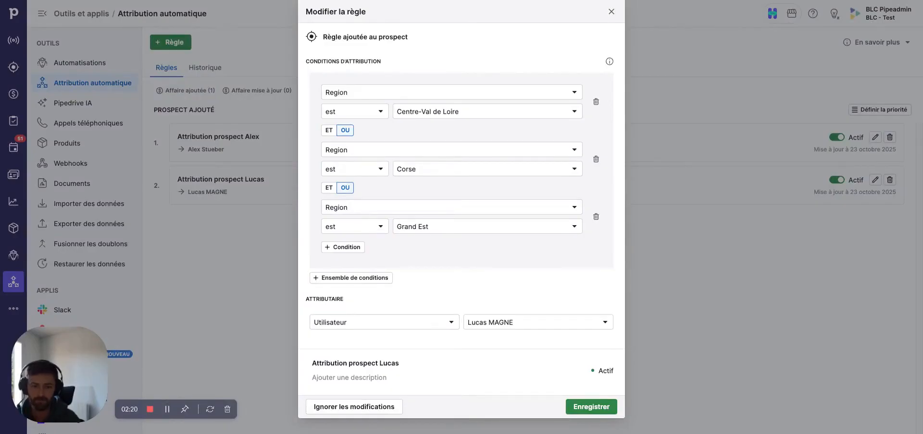
left_click(576, 409)
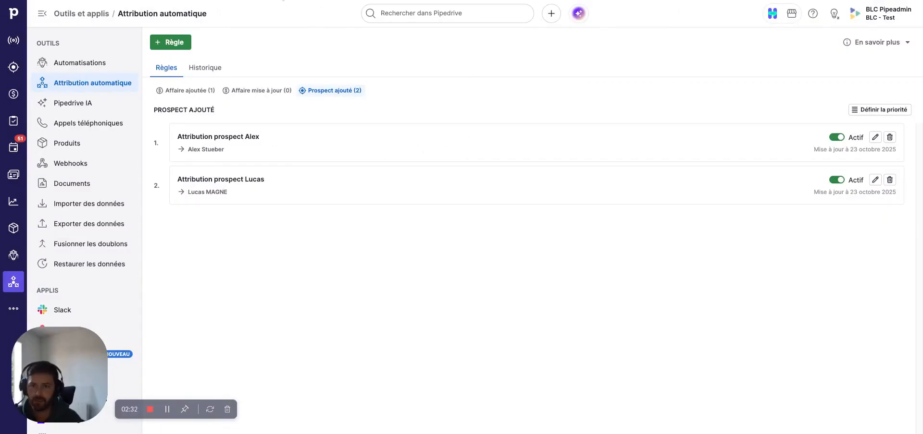
- Switch to the prospects tab, search for sanofi and open the SANOFI organisation
key("ctrl+Tab")
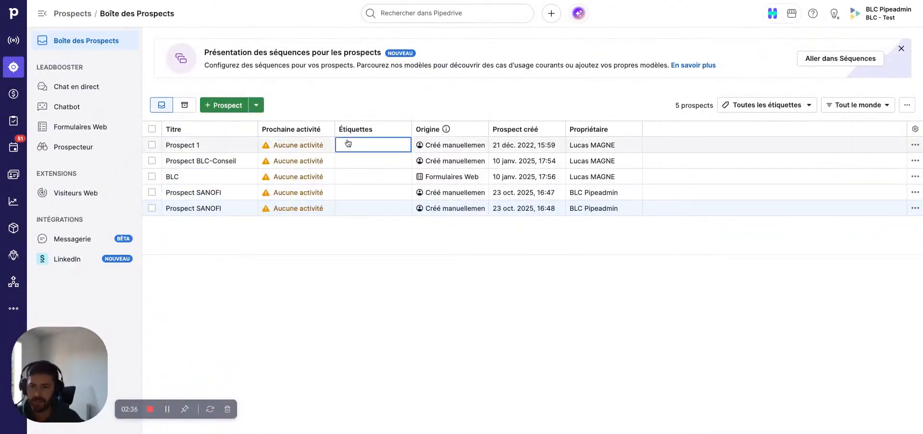
left_click(403, 18)
type("sno")
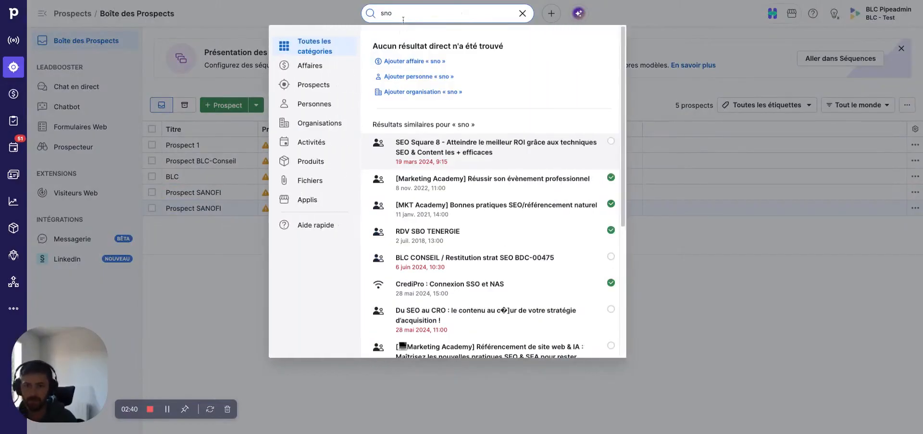
key("BackSpace")
key("BackSpace")
type("on")
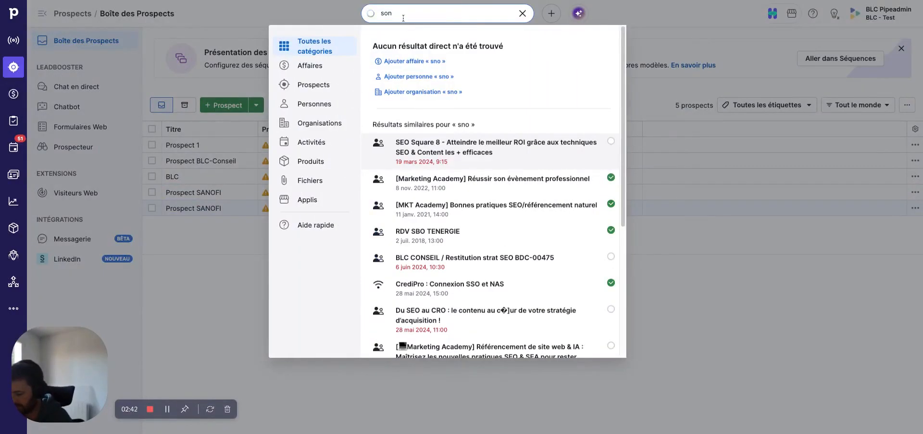
type("a")
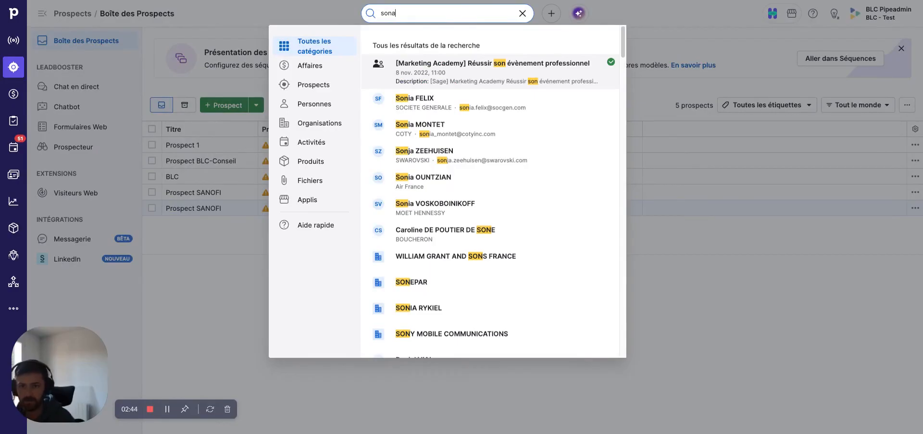
key("BackSpace")
key("BackSpace")
type("nofi")
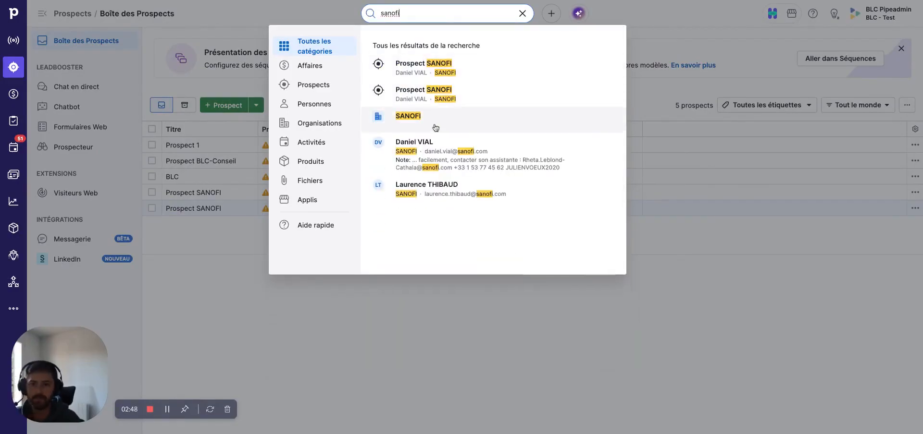
left_click(432, 119)
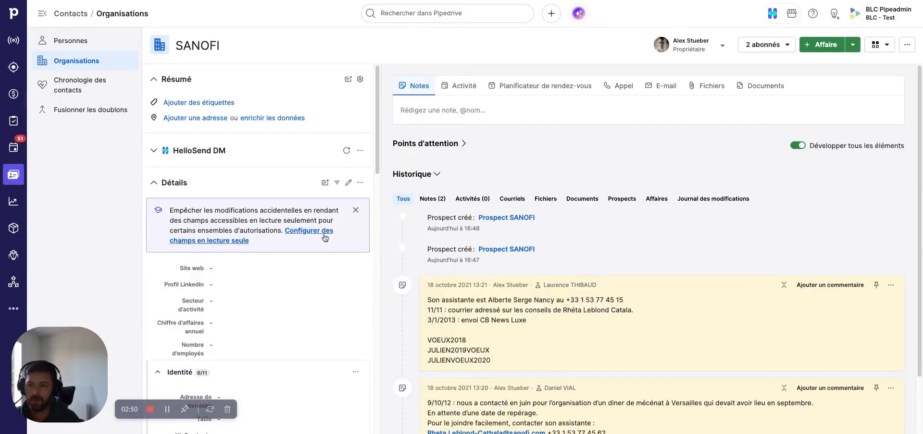
- Examine the SANOFI organisation's Region field and open the SANOFI contact's details
scroll(312, 188, "down", 5)
scroll(311, 188, "down", 10)
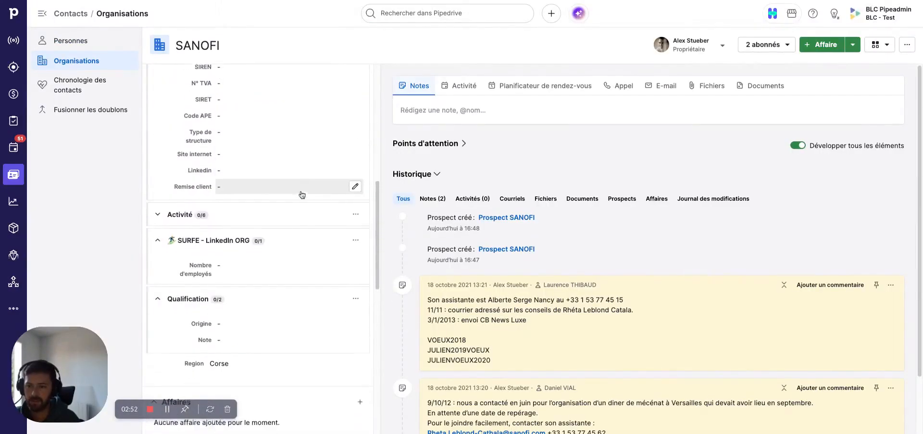
left_click(169, 300)
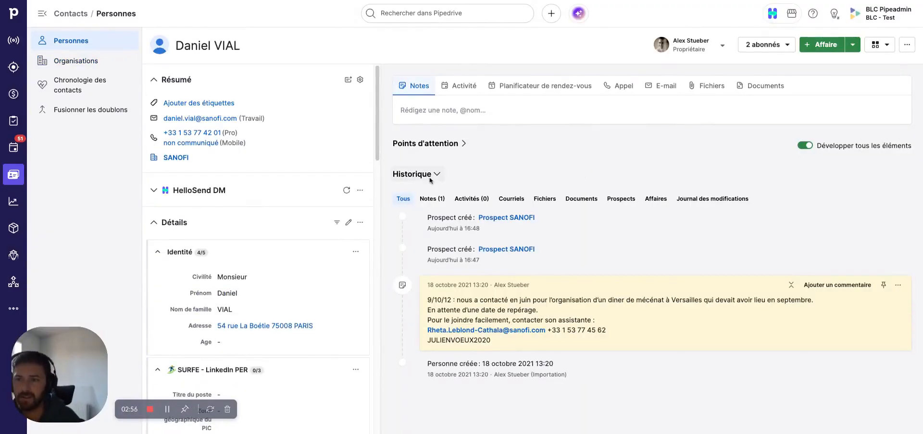
scroll(270, 267, "down", 3)
scroll(269, 267, "down", 7)
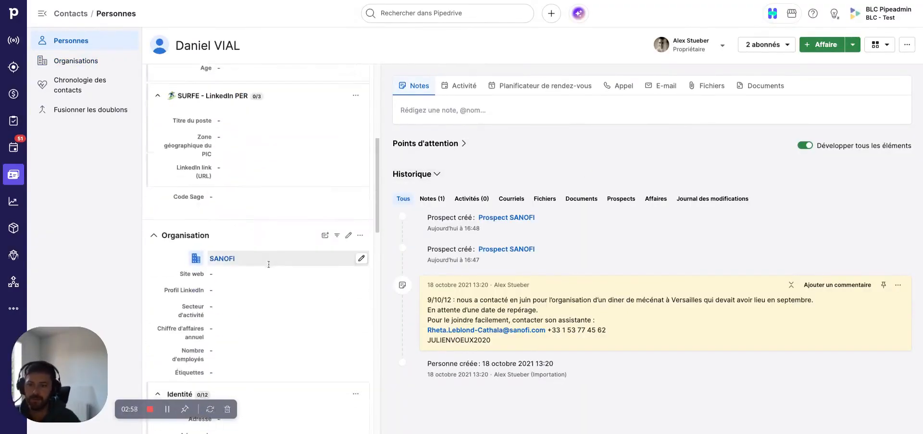
scroll(226, 192, "down", 7)
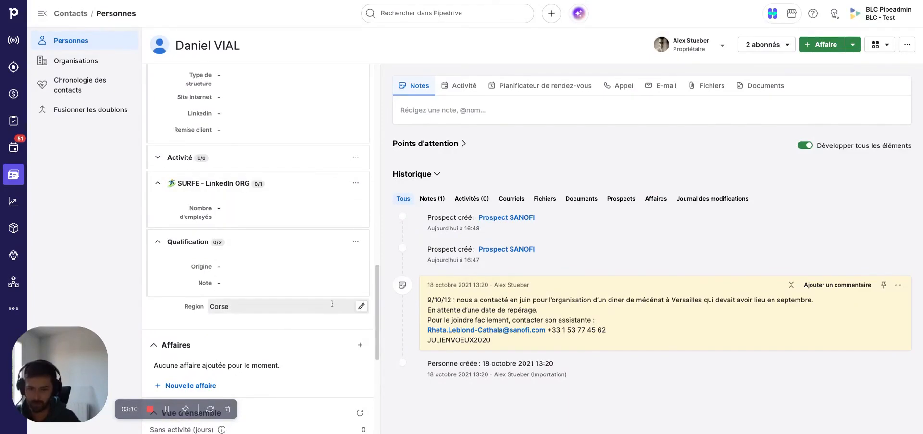
scroll(344, 262, "up", 3)
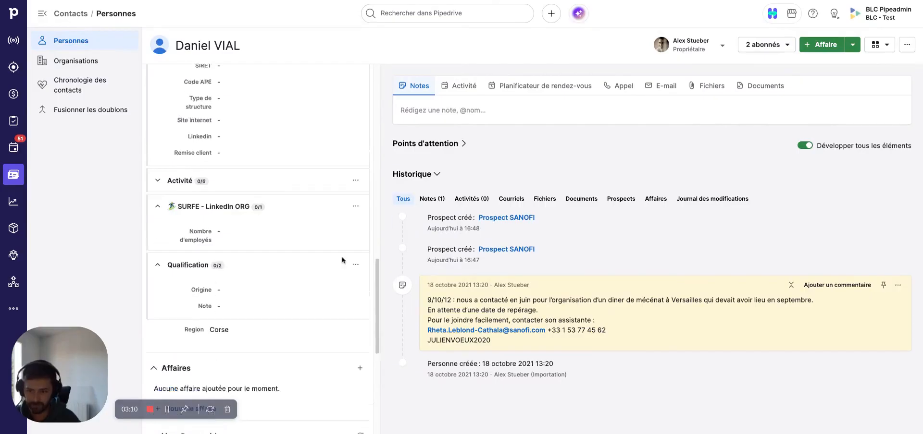
- Create a new prospect linked to the SANOFI contact, keeping the title Prospect SANOFI
left_click(852, 44)
left_click(832, 64)
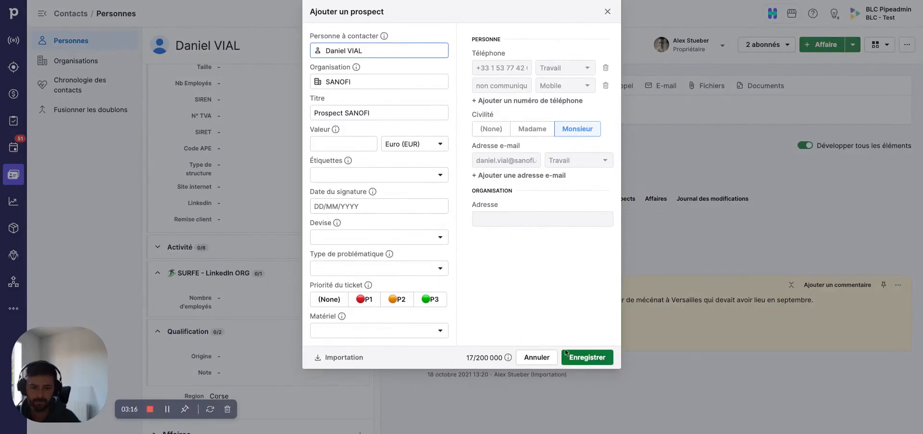
left_click(599, 359)
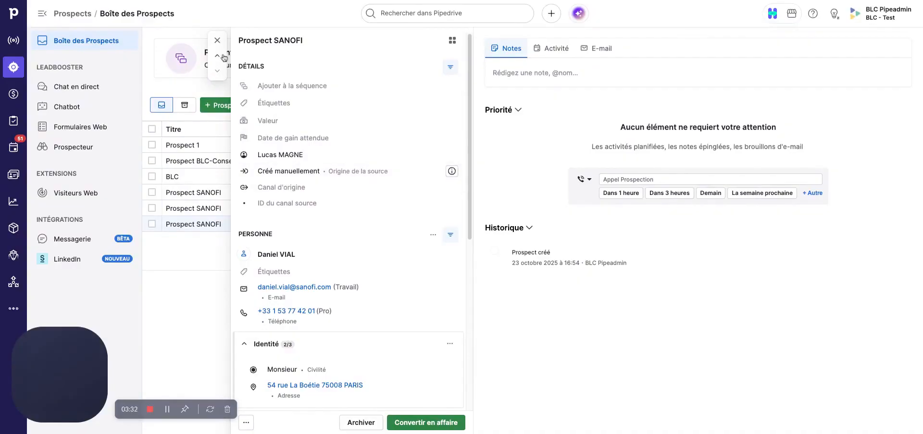
- Search for total and open a TOTALENERGIES SE contact's page
left_click(408, 14)
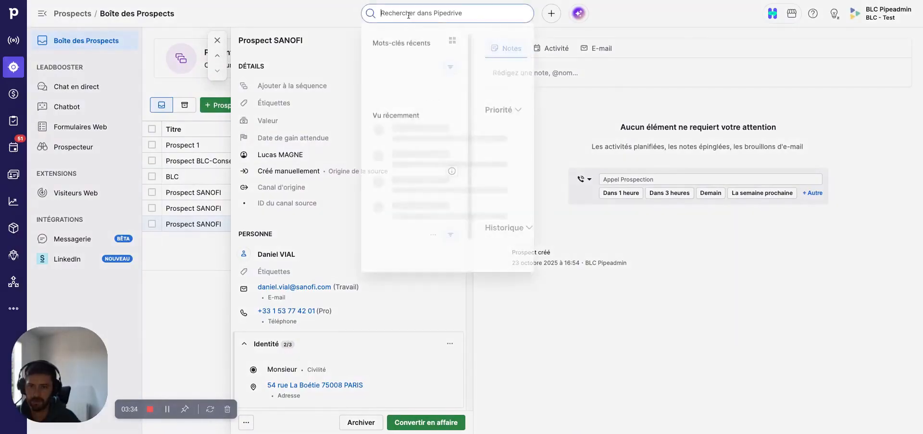
type("total")
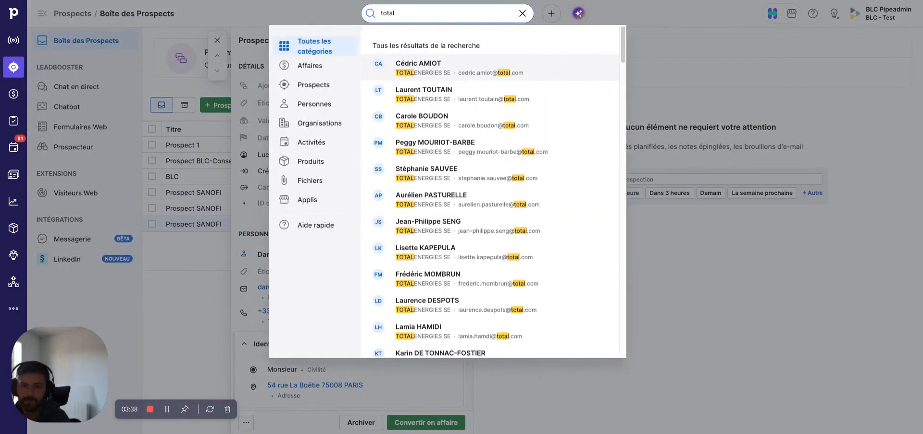
left_click(427, 147)
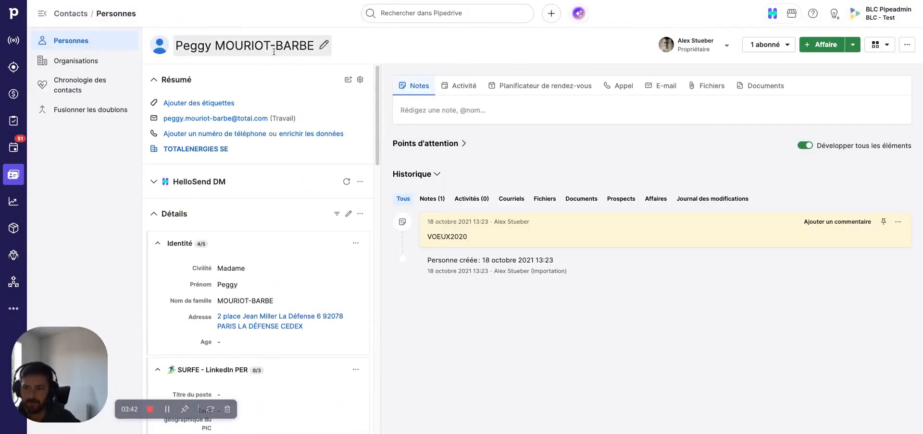
- Set the contact organisation's Region field to Auvergne-Rhône-Alpes and save it
scroll(288, 101, "down", 5)
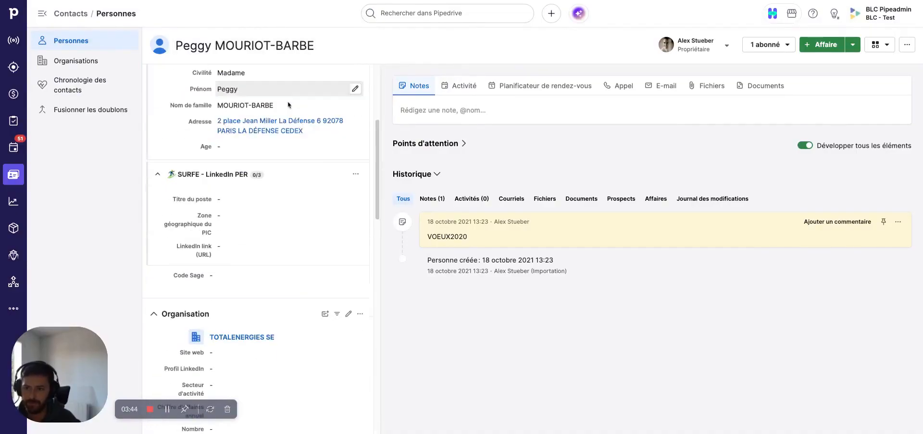
scroll(321, 180, "down", 5)
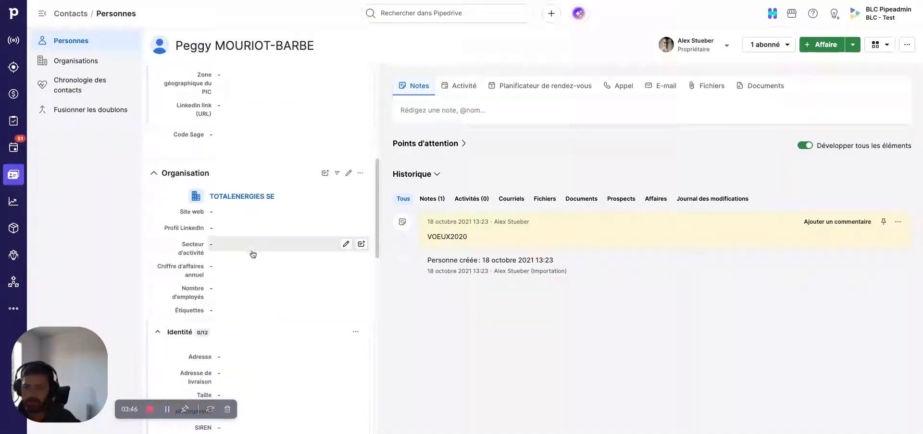
scroll(306, 217, "down", 6)
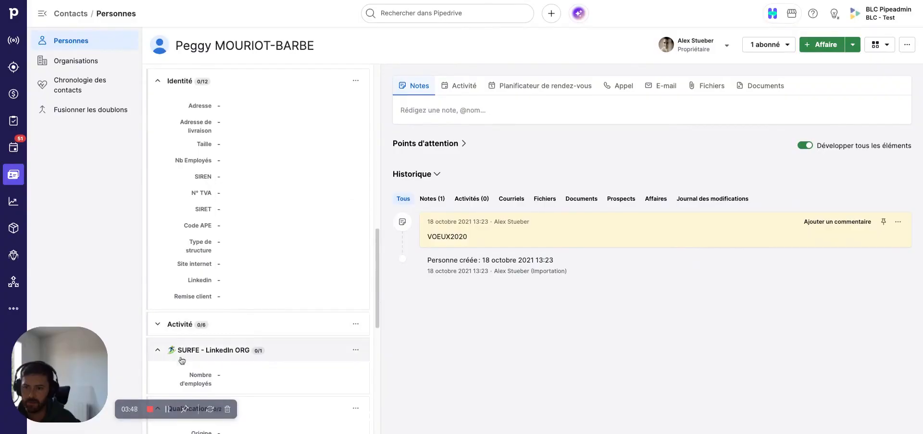
scroll(262, 305, "down", 2)
left_click(238, 354)
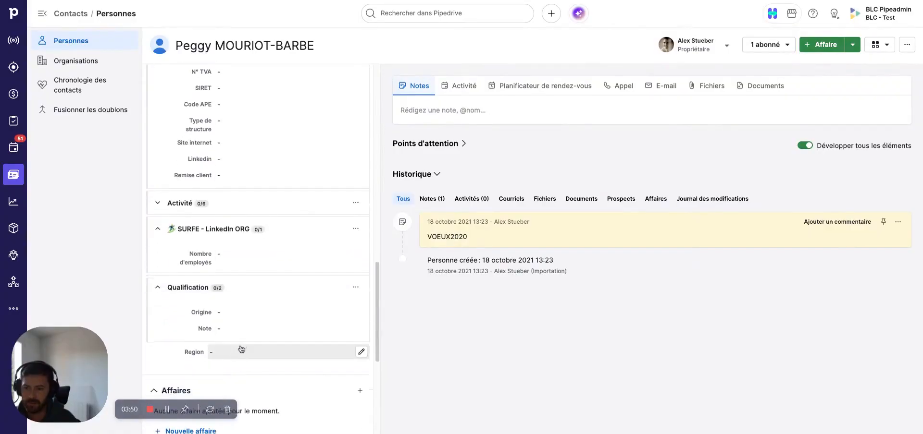
left_click(235, 358)
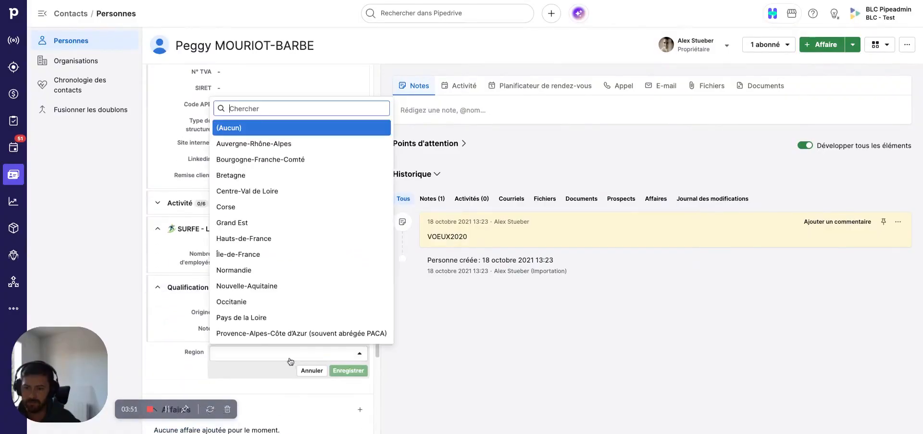
left_click(251, 144)
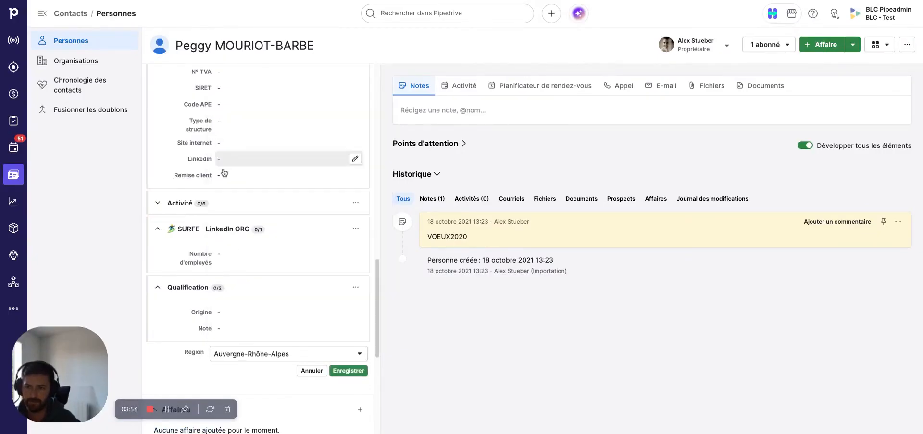
left_click(349, 372)
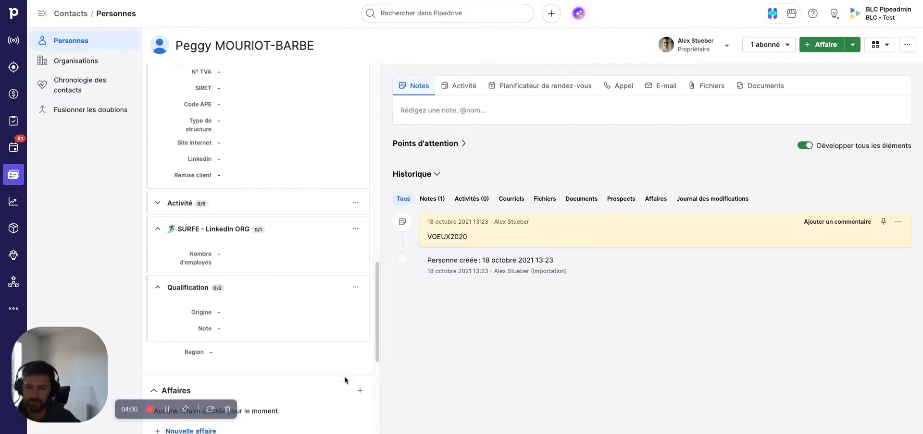
- Create a new prospect for the TOTALENERGIES SE contact titled Prospect TOTALENERGIES SE and check its details
left_click(852, 45)
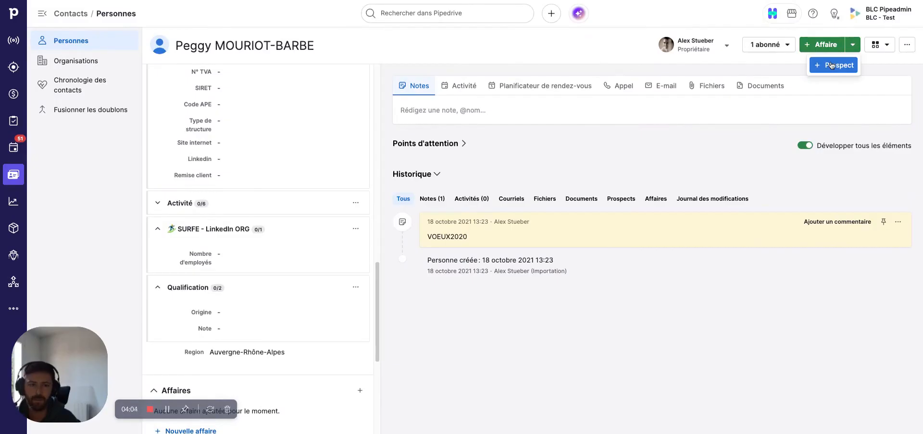
left_click(832, 66)
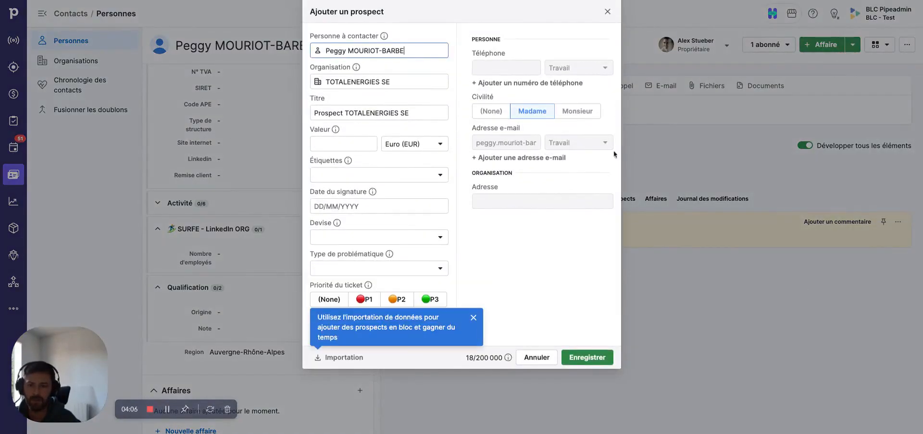
left_click(473, 317)
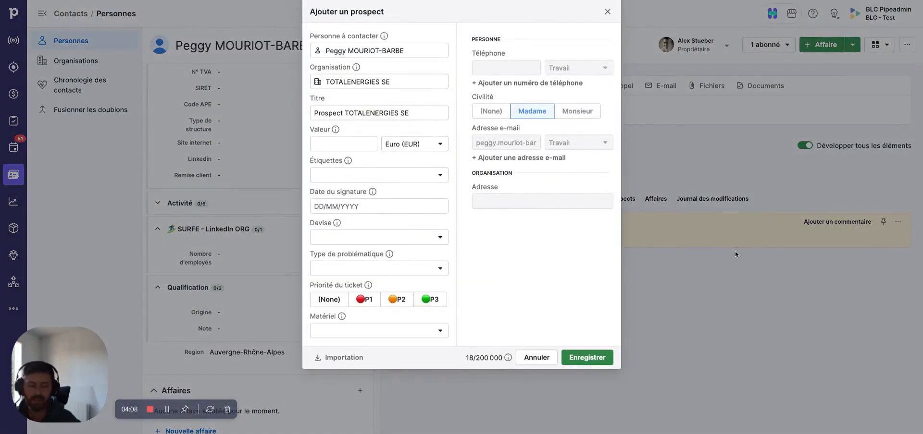
left_click(587, 358)
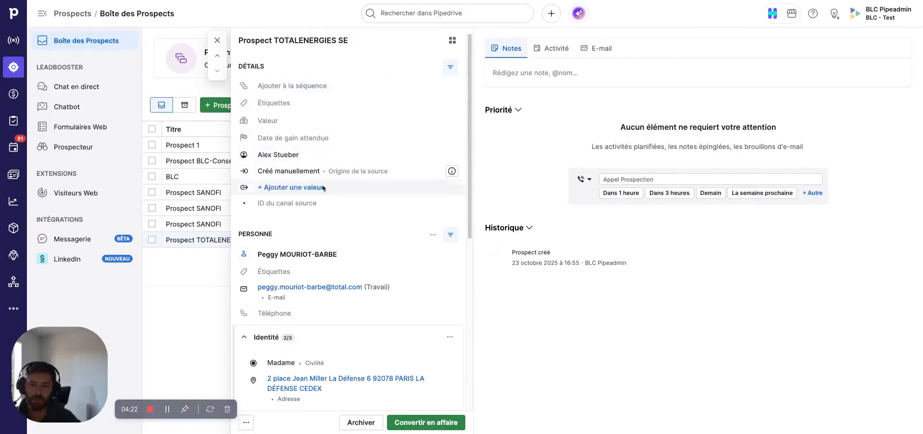
scroll(403, 226, "down", 5)
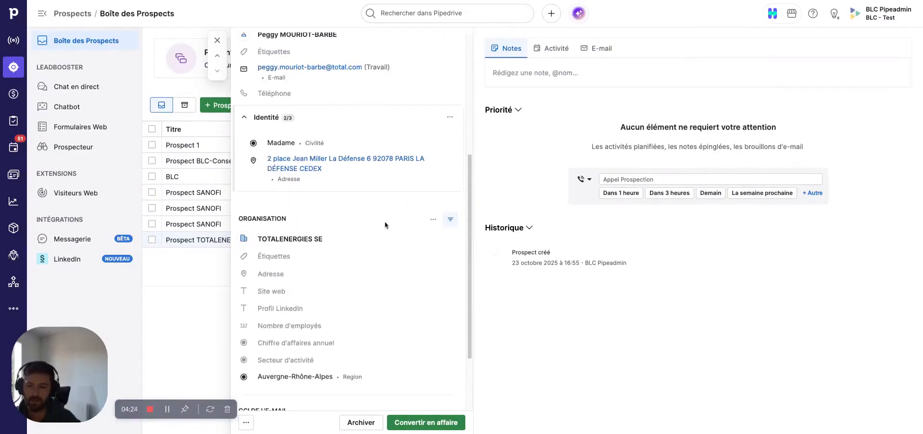